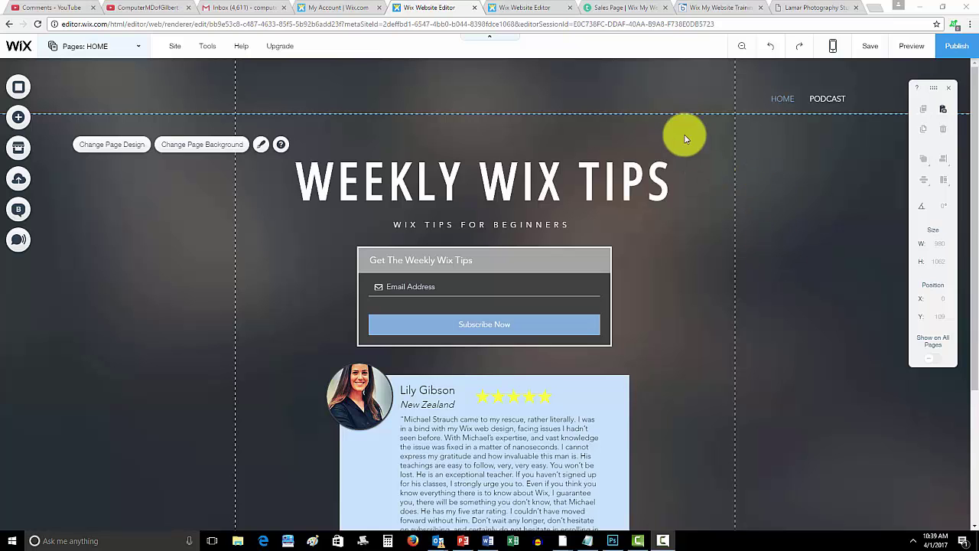
pyautogui.scroll(-1, 738, 270)
pyautogui.scroll(1, 738, 273)
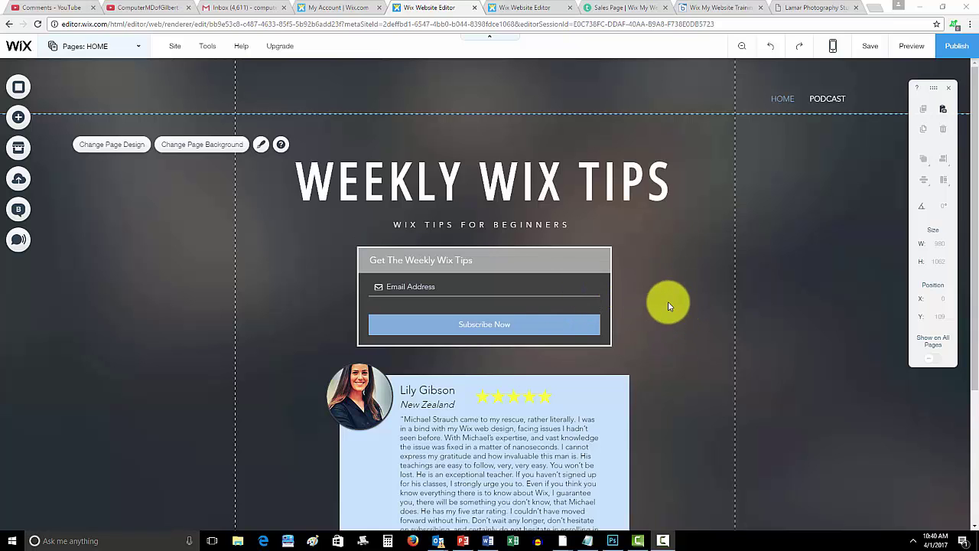
pyautogui.scroll(-2, 669, 306)
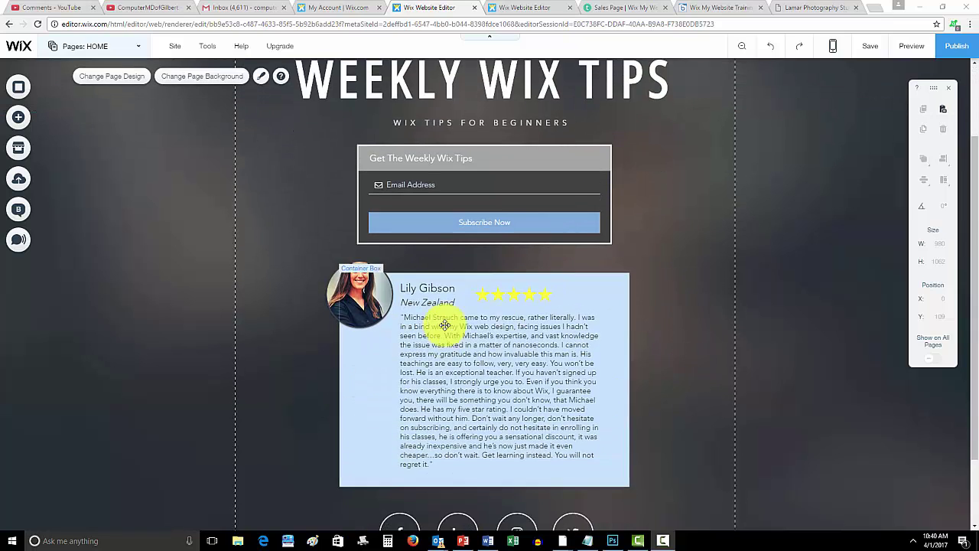
pyautogui.scroll(1, 689, 335)
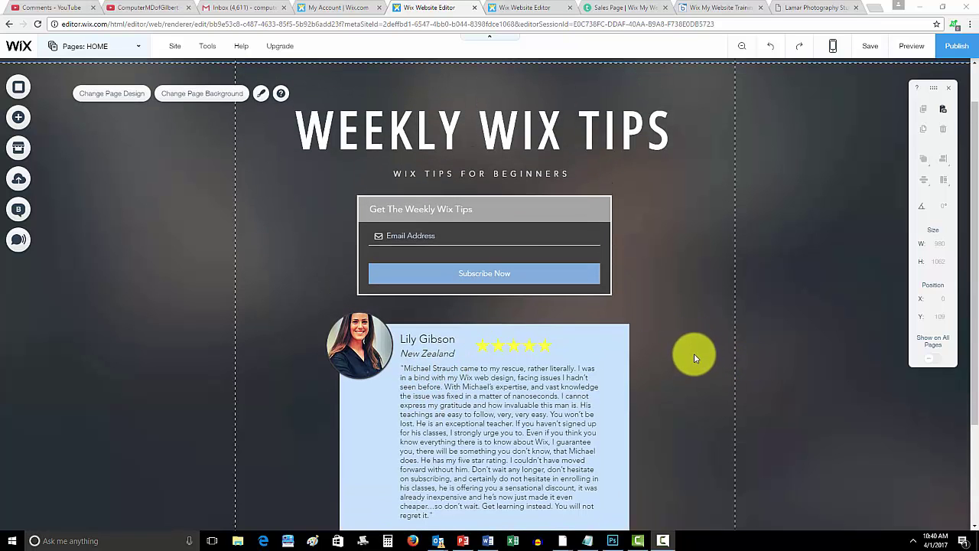
pyautogui.scroll(1, 679, 290)
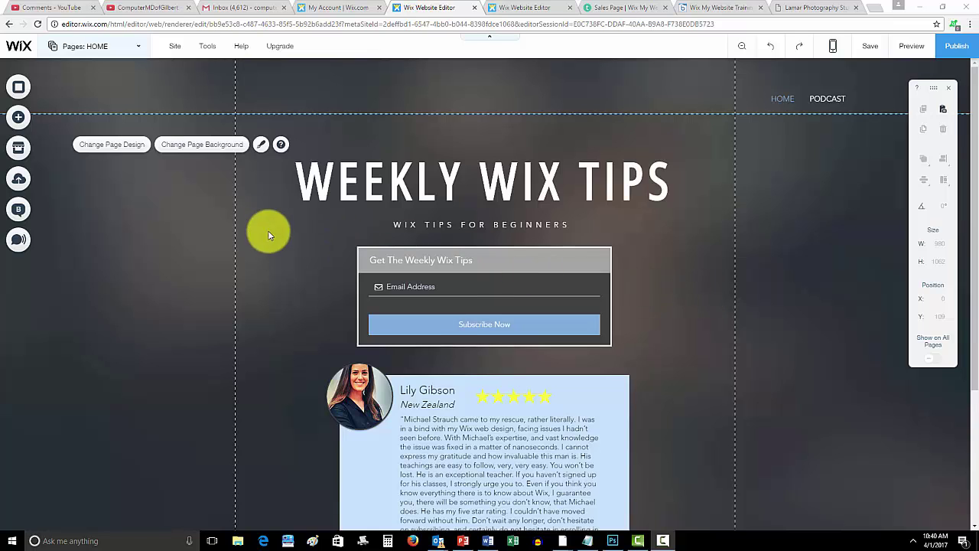
# Step: Open the background options for the HOME page and look through the selected backgrounds
pyautogui.click(183, 222)
pyautogui.click(807, 186)
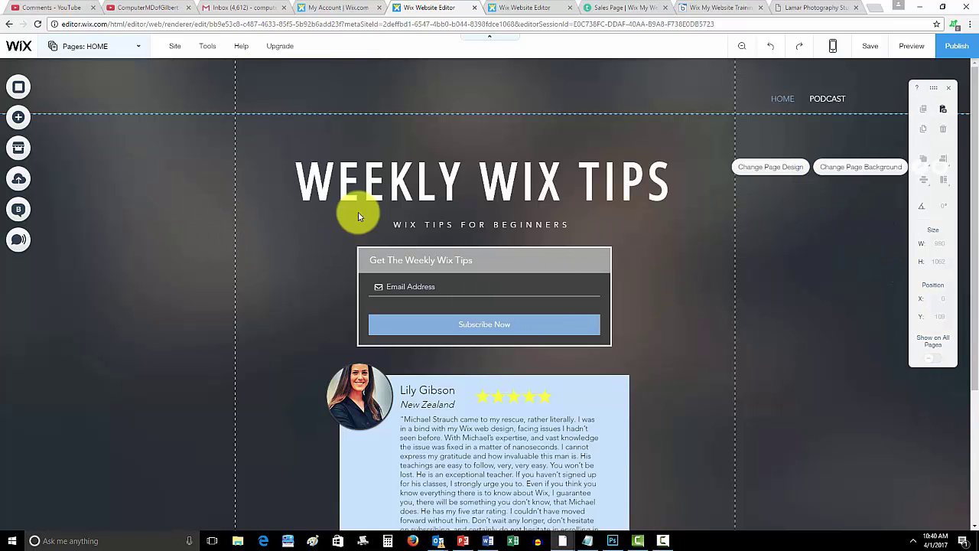
pyautogui.click(150, 188)
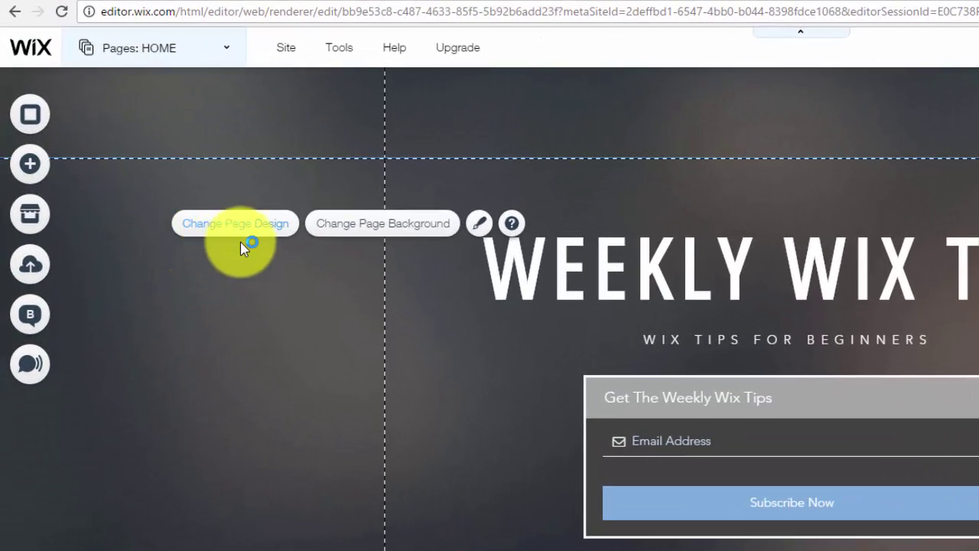
pyautogui.click(356, 225)
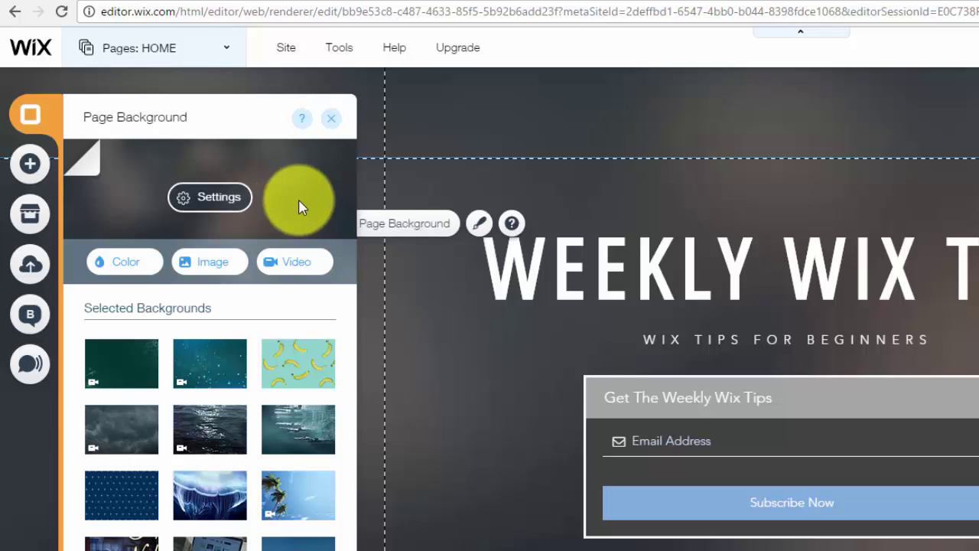
pyautogui.scroll(-3, 173, 442)
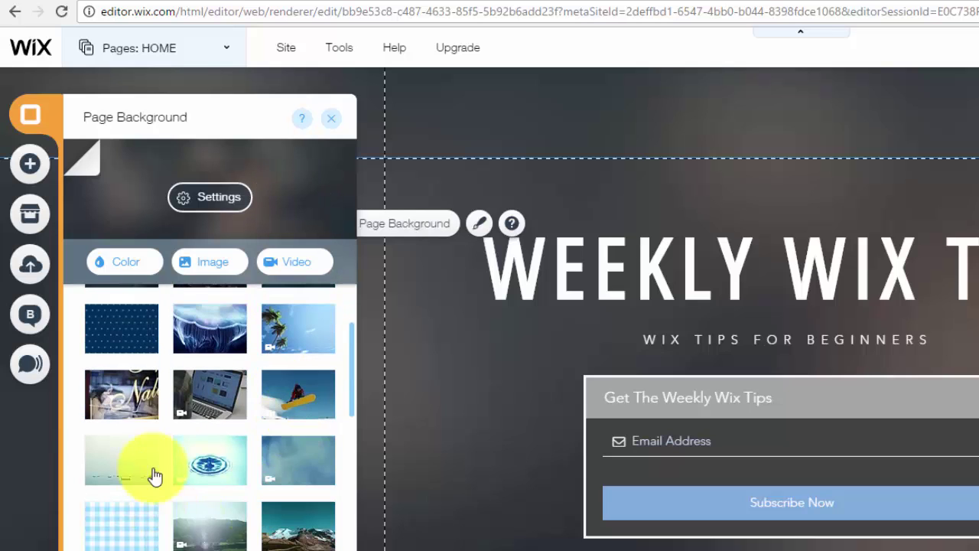
pyautogui.moveTo(309, 463)
pyautogui.scroll(3, 309, 463)
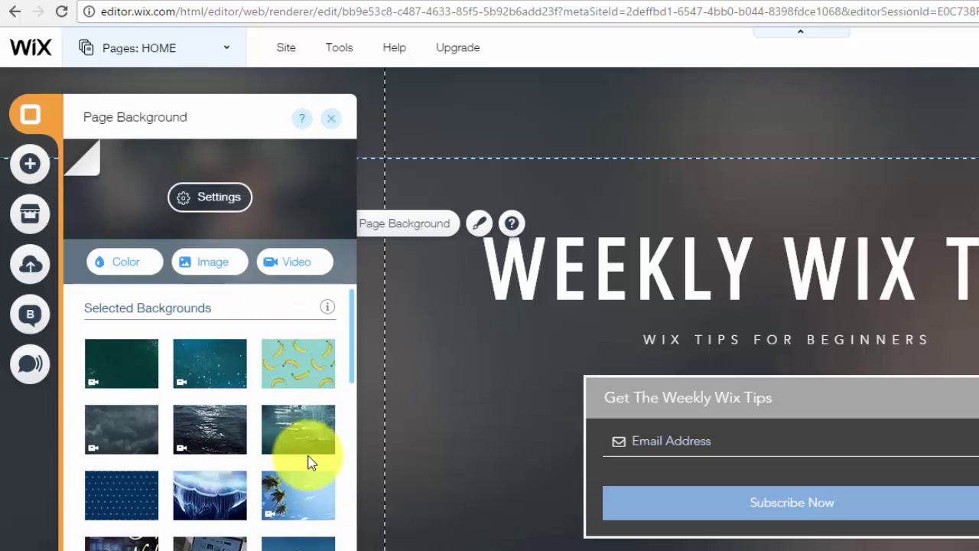
# Step: Set the page background image's scroll effect to Parallax, check it on the page and close the image settings
pyautogui.click(206, 199)
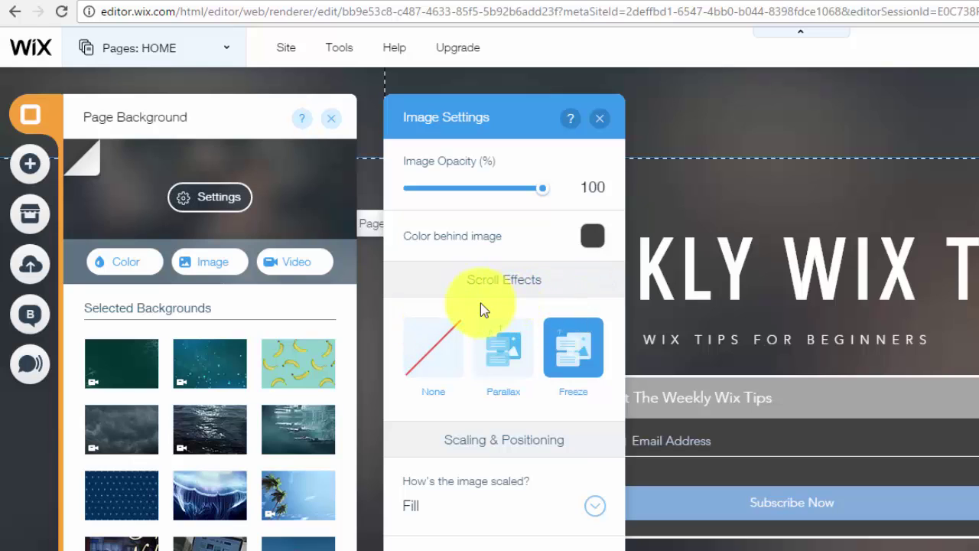
pyautogui.click(511, 363)
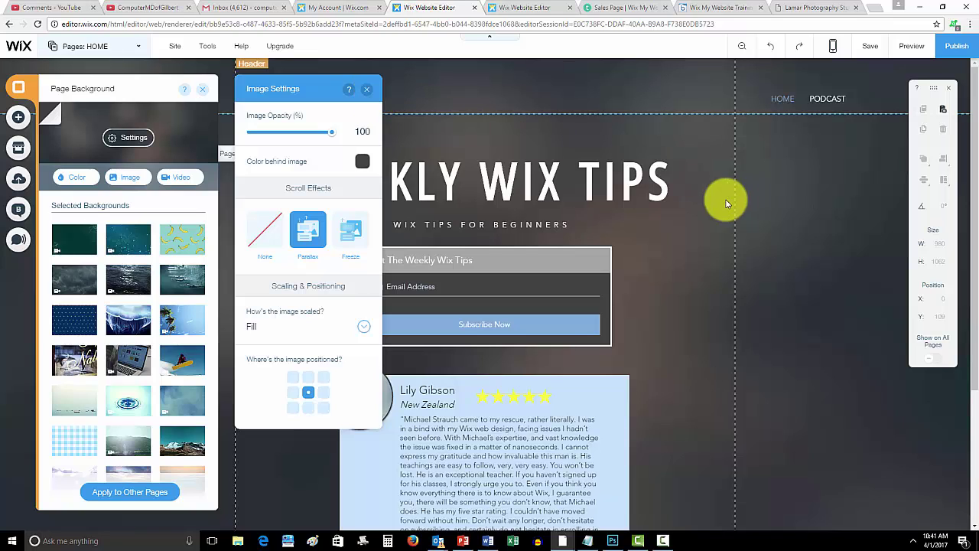
pyautogui.scroll(-3, 743, 245)
pyautogui.scroll(3, 711, 371)
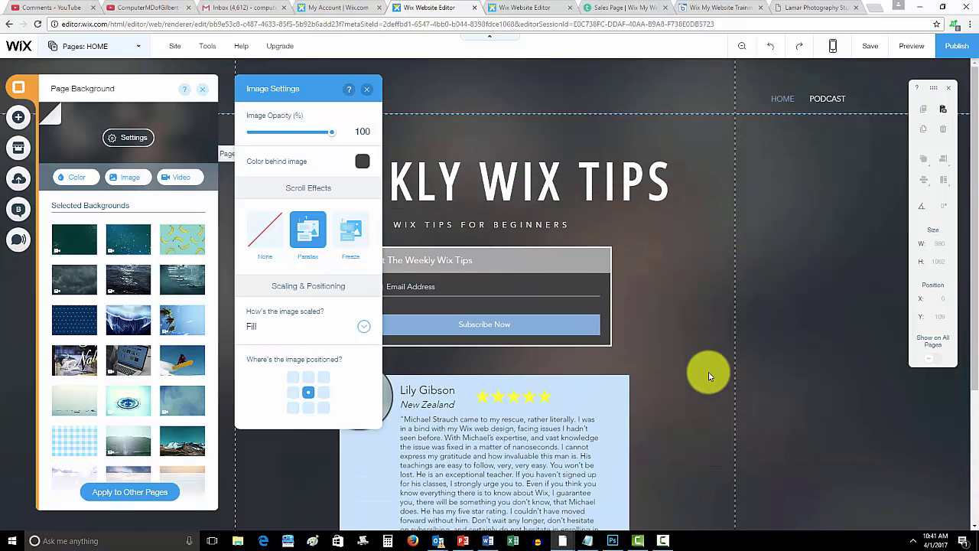
pyautogui.click(367, 88)
# Step: Switch to the Wix account dashboard and open the live wixtalks site from the site list
pyautogui.click(337, 7)
pyautogui.click(80, 46)
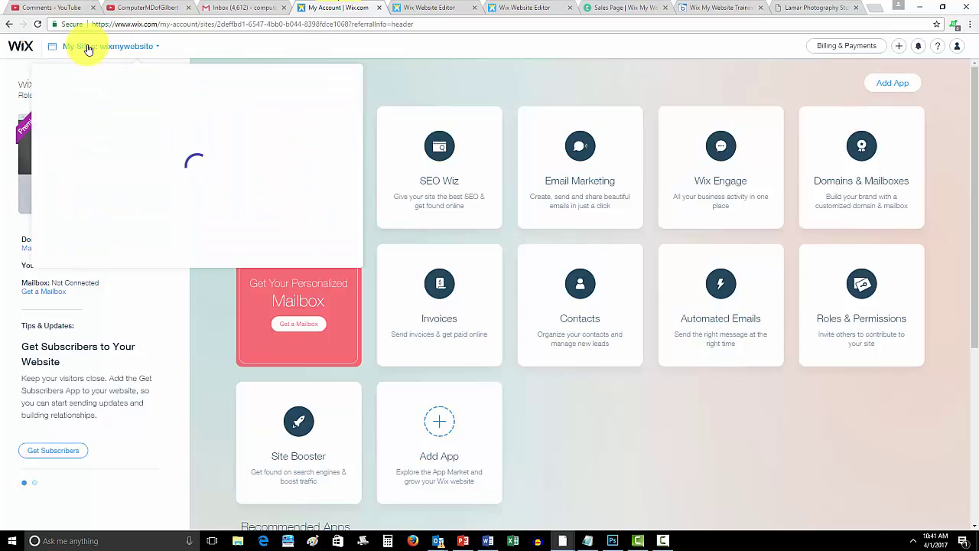
pyautogui.scroll(-8, 182, 178)
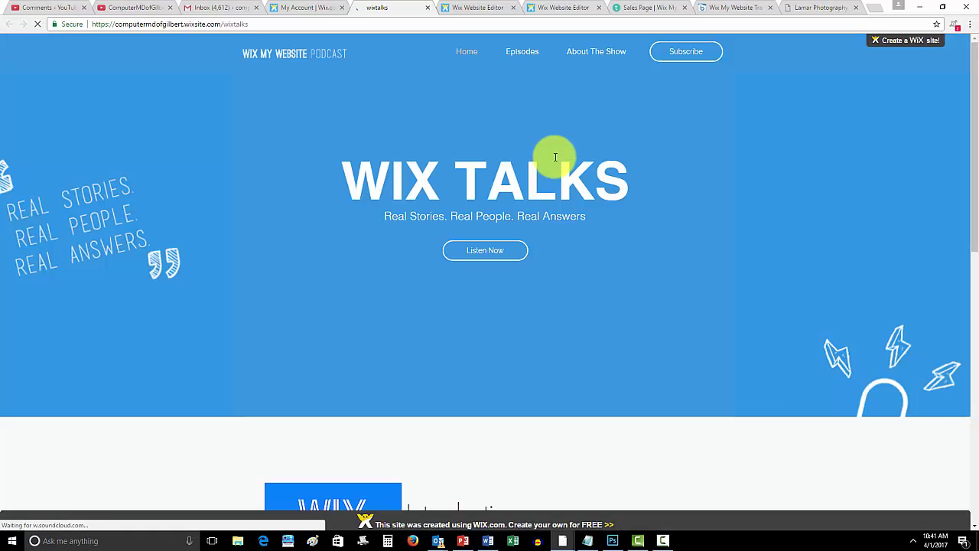
# Step: Examine how the background strips move behind the content along the whole wixtalks home page
pyautogui.scroll(-9, 555, 157)
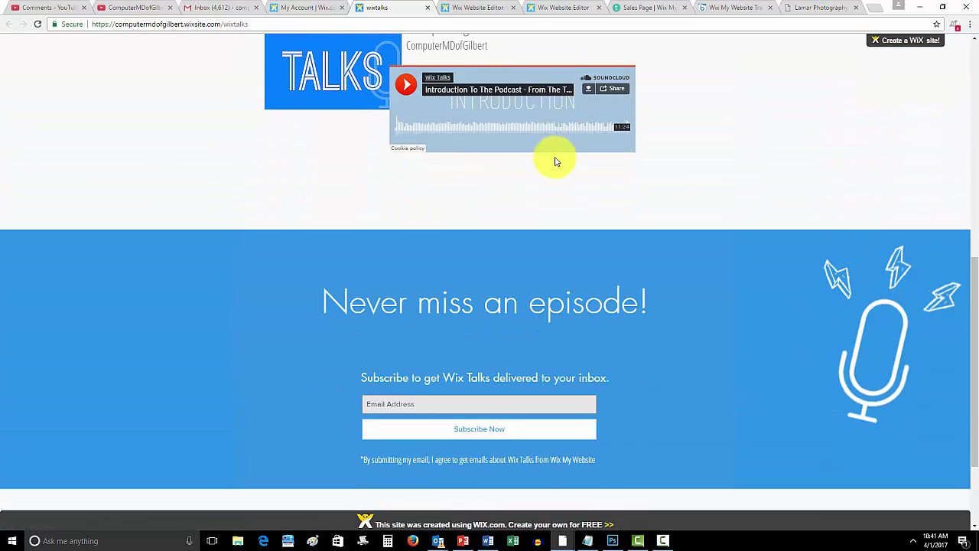
pyautogui.scroll(9, 683, 255)
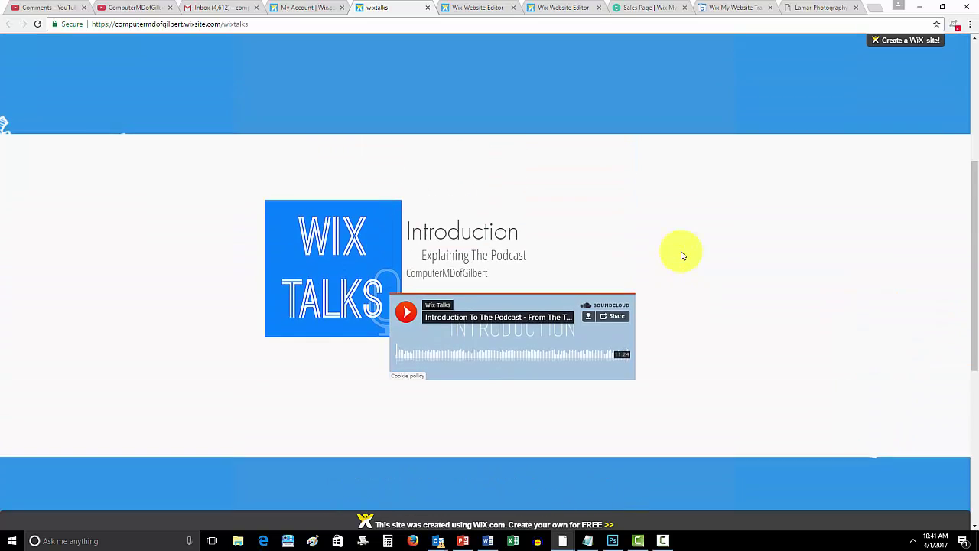
pyautogui.scroll(-8, 683, 256)
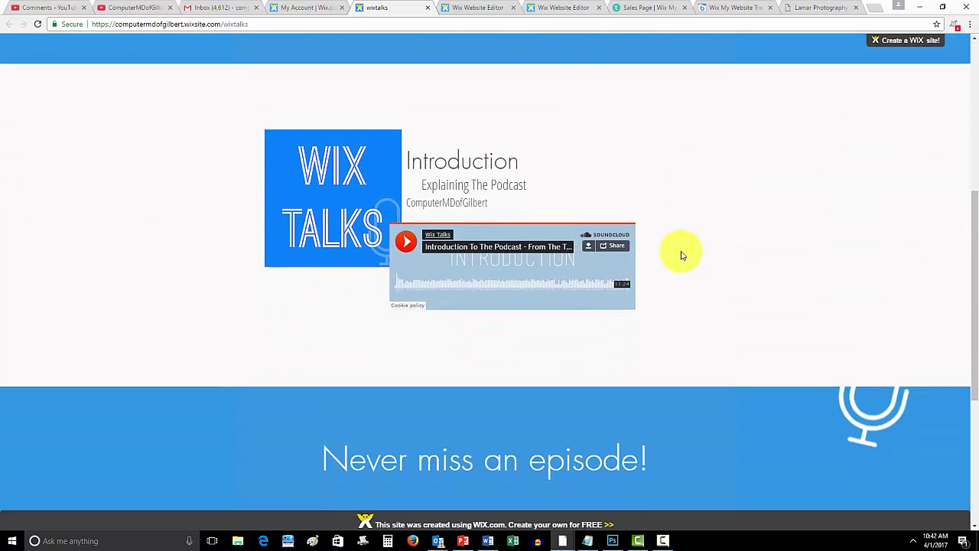
pyautogui.scroll(-1, 683, 255)
pyautogui.scroll(6, 683, 255)
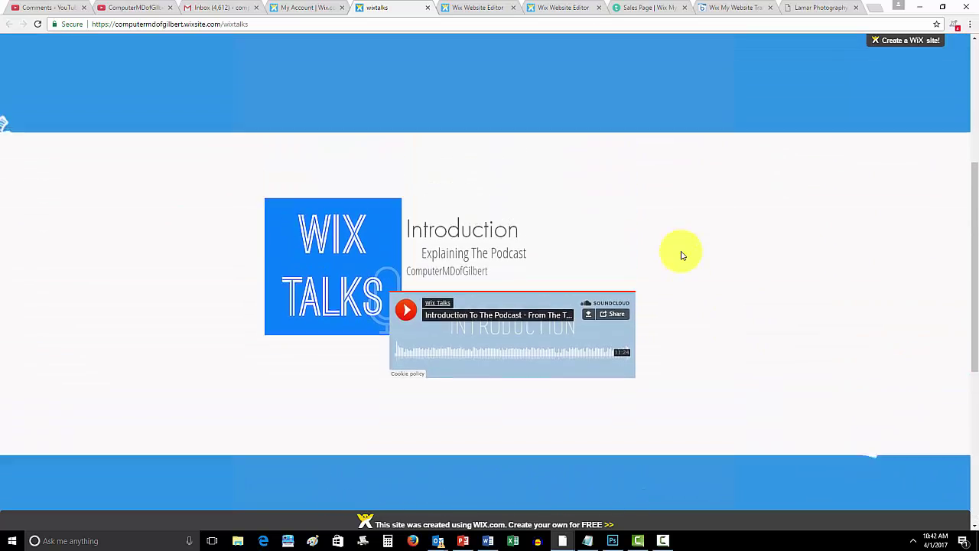
pyautogui.scroll(2, 684, 255)
pyautogui.scroll(-5, 684, 255)
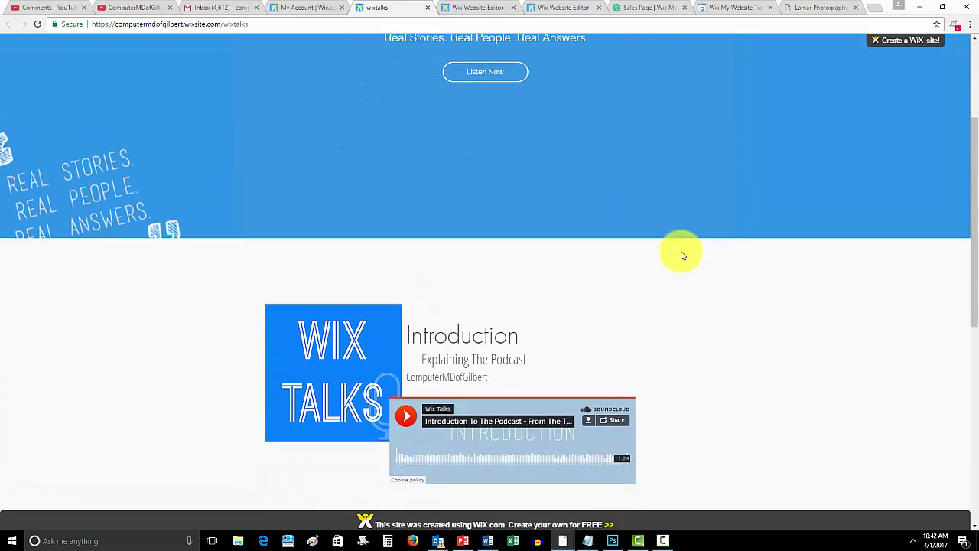
pyautogui.scroll(-4, 684, 255)
pyautogui.scroll(5, 683, 255)
pyautogui.scroll(4, 683, 255)
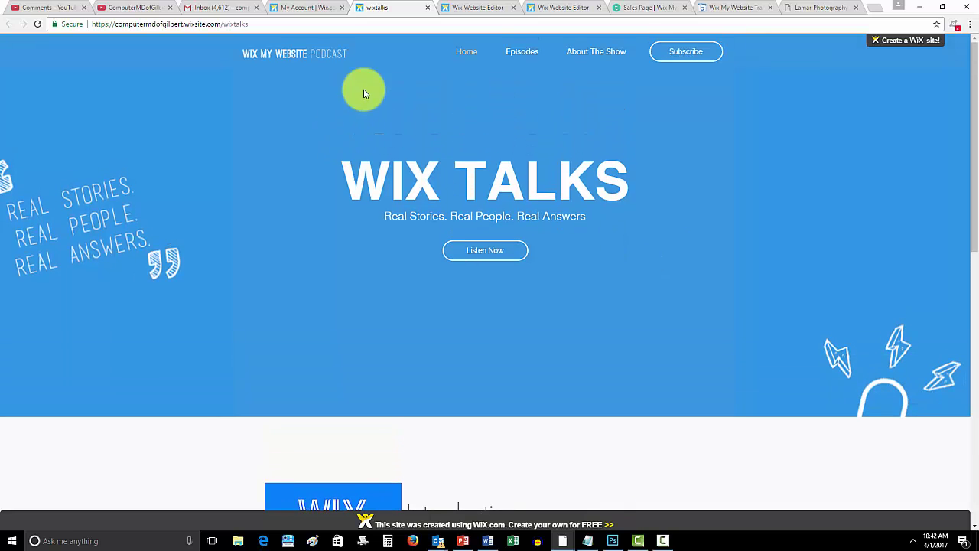
# Step: Close the wixtalks site, return to the Weekly Wix Tips page in the editor and close the page background options
pyautogui.click(427, 13)
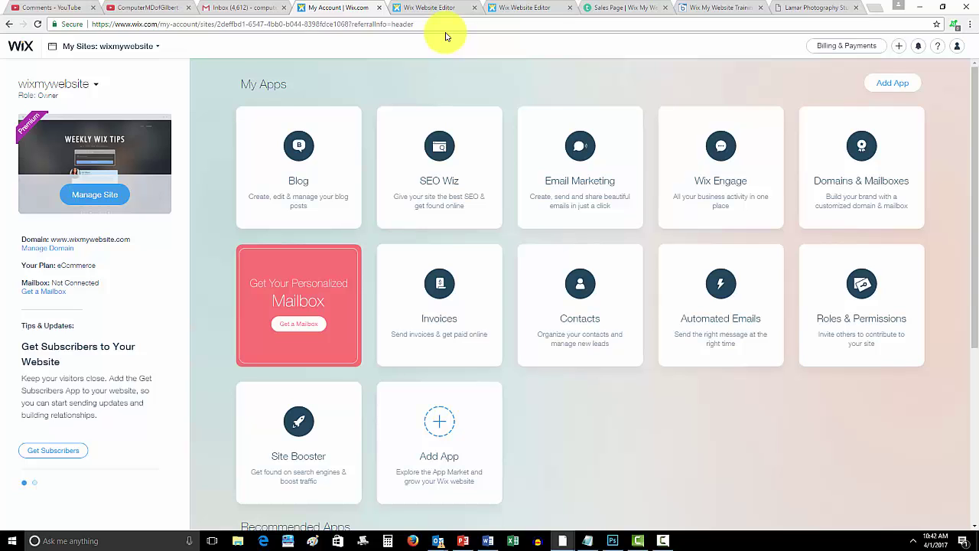
pyautogui.click(427, 8)
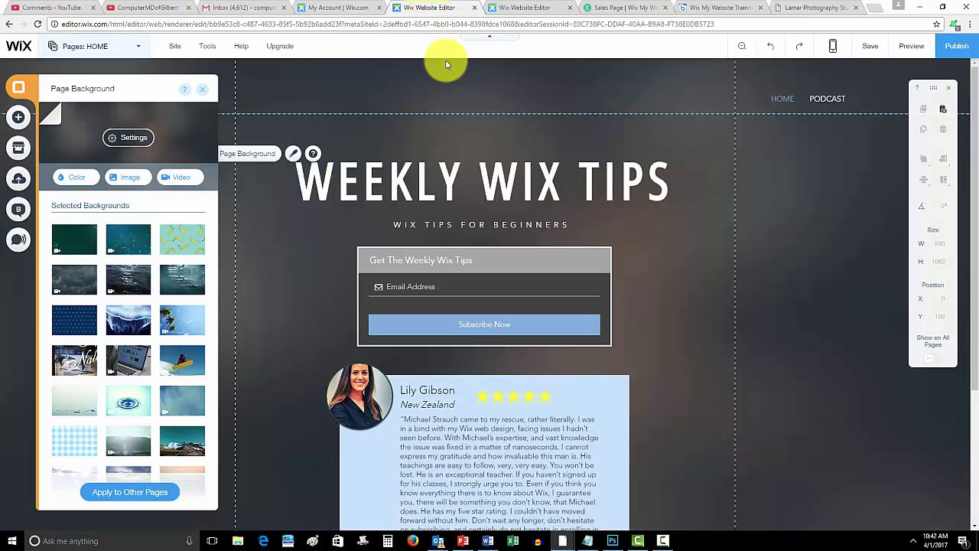
pyautogui.click(202, 92)
pyautogui.click(699, 208)
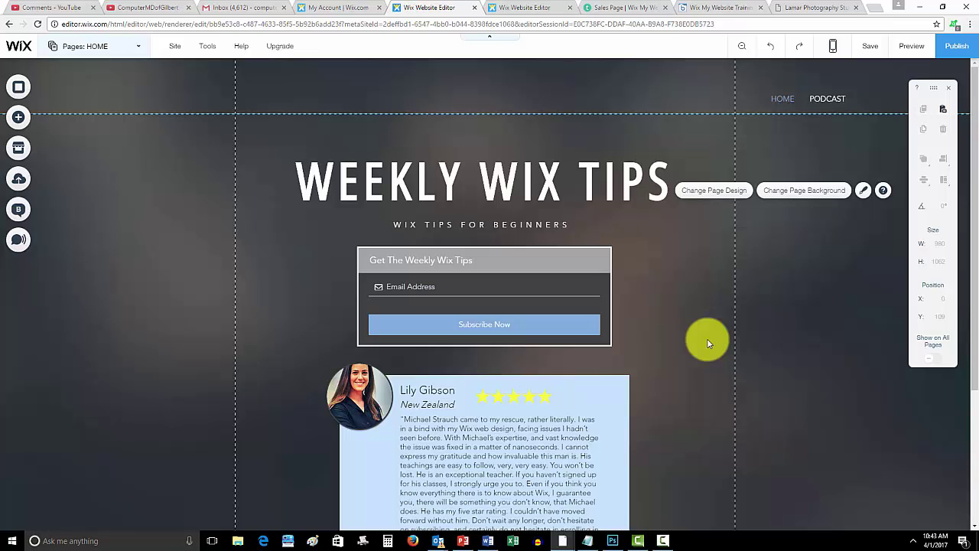
pyautogui.scroll(-3, 702, 330)
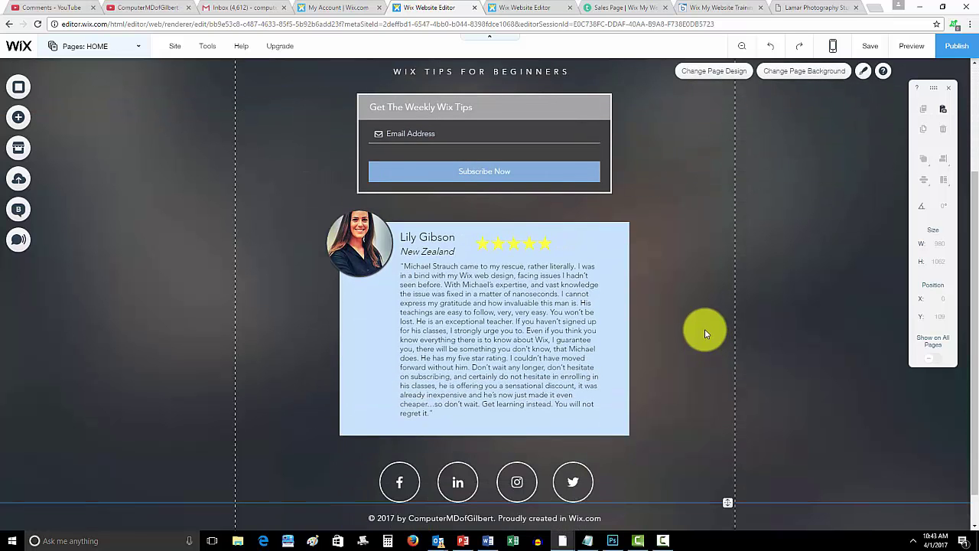
pyautogui.scroll(3, 702, 330)
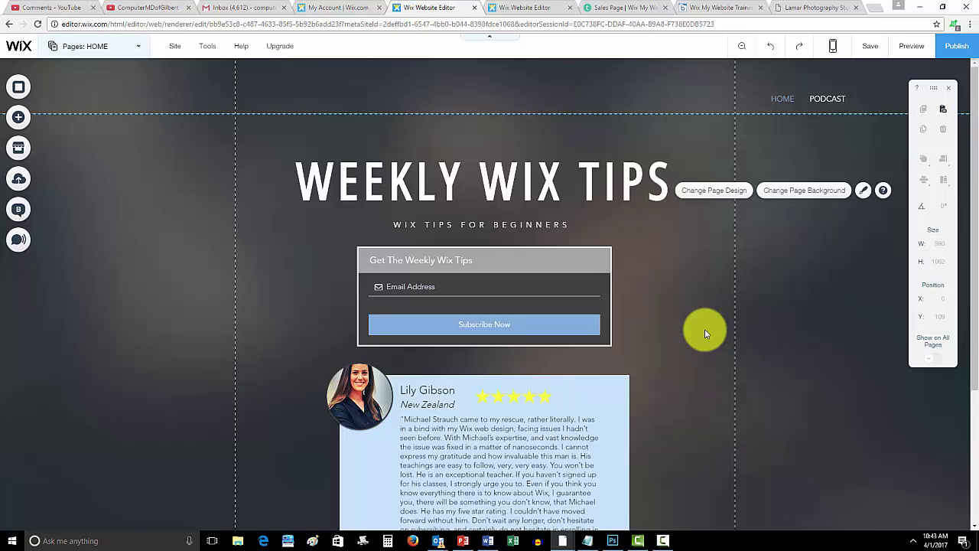
pyautogui.click(662, 538)
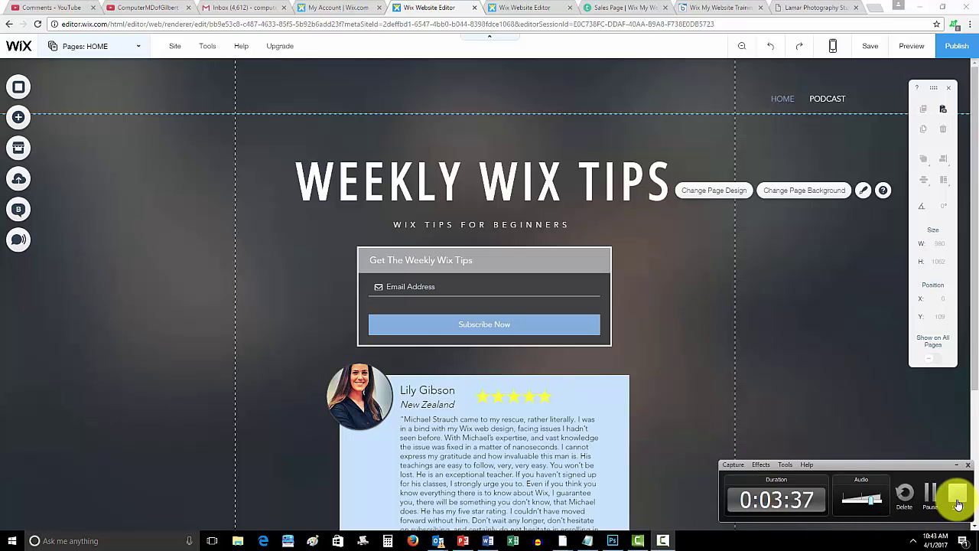